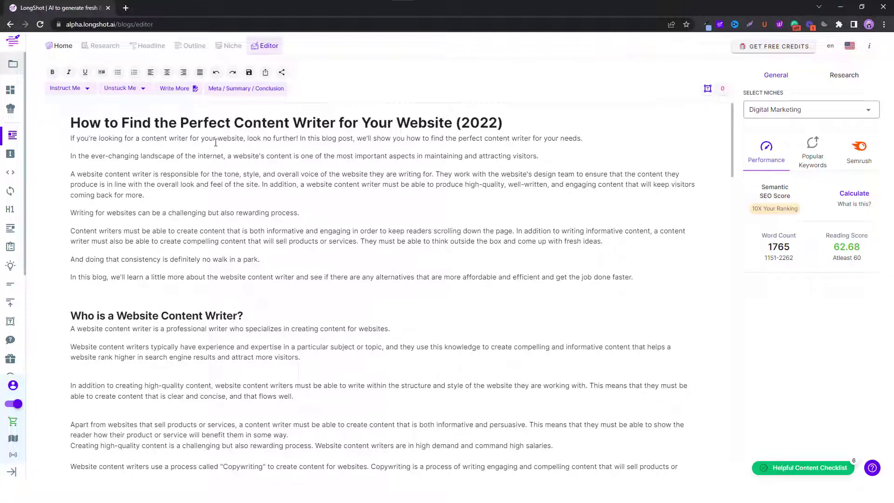
Scroll down through the 'How to Find the Perfect Content Writer for Your Website (2022)' draft and back up
scroll(216, 143, down, 15)
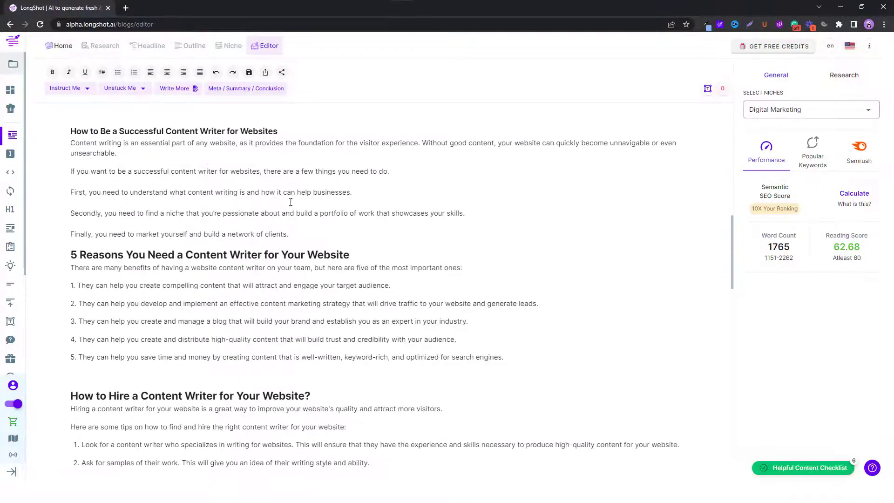
scroll(291, 203, down, 5)
scroll(290, 210, up, 20)
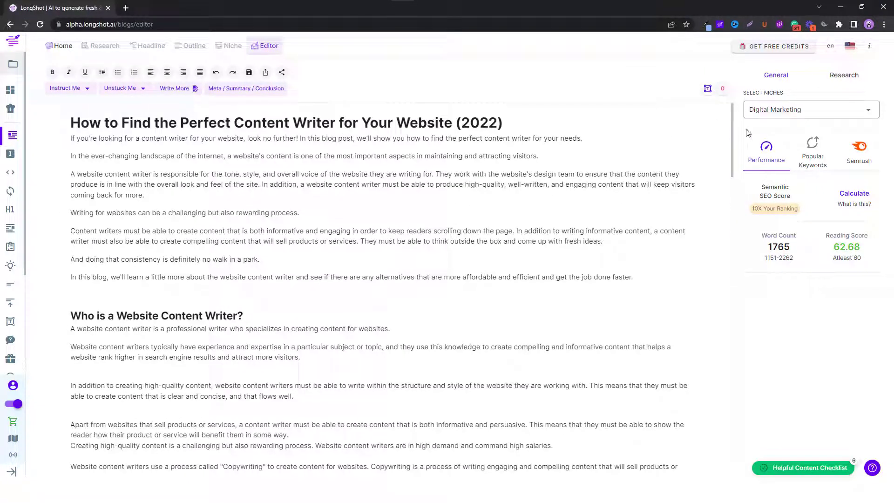
Open the target country list, review the topic's Research questions, then return to the General overview
click(850, 50)
click(849, 80)
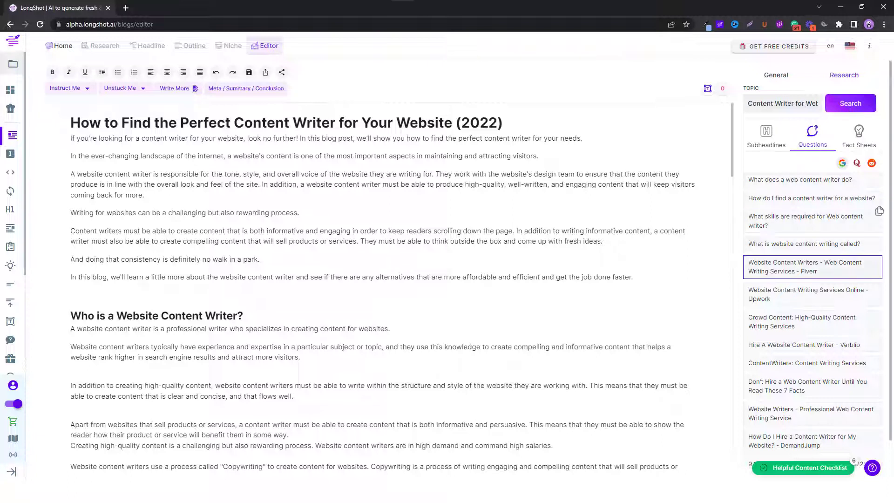
click(788, 79)
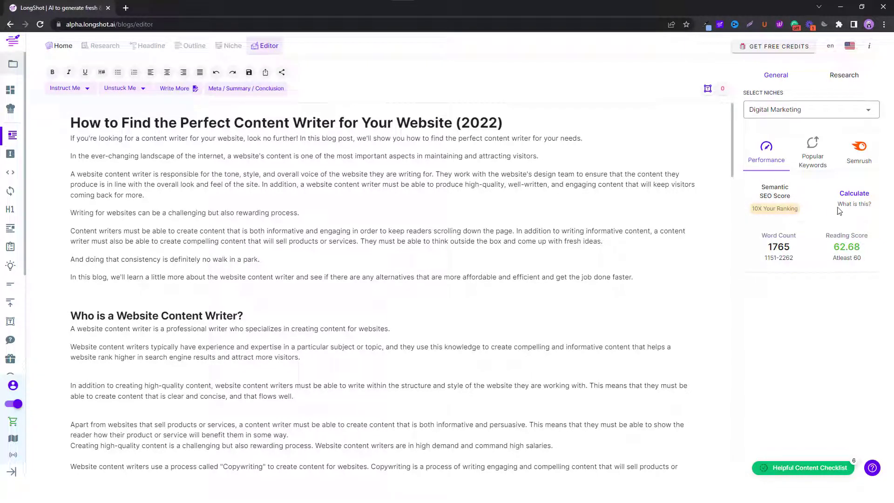
Calculate the draft's Semantic SEO score, which comes out at 87.5/100
click(854, 194)
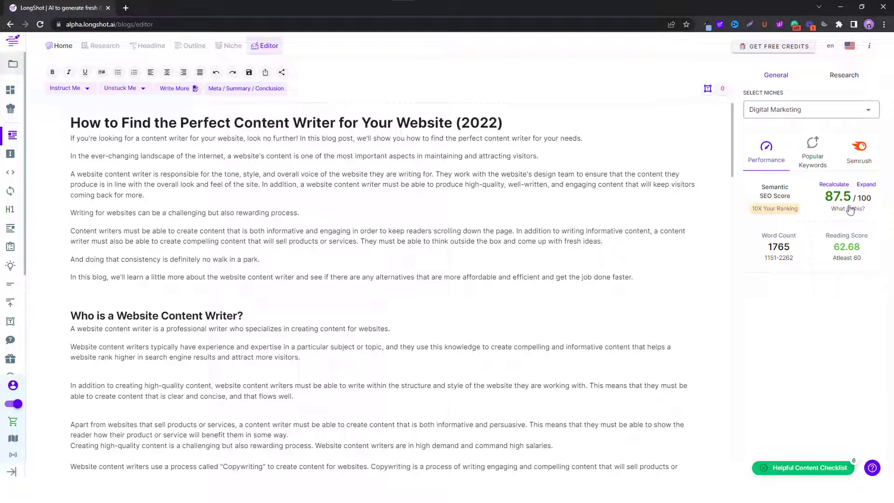
Expand the 87.5 Semantic SEO score breakdown and scroll through its Top Rated questions
click(865, 186)
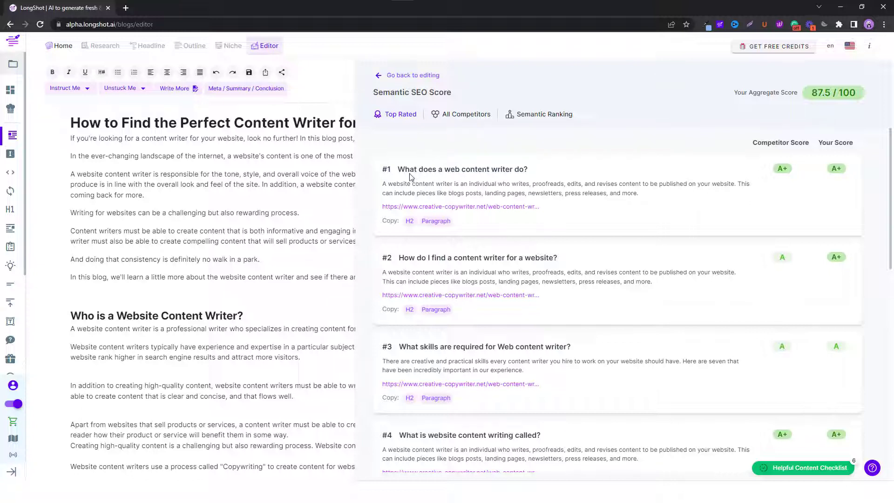
scroll(410, 177, down, 1)
scroll(405, 173, up, 1)
scroll(484, 261, down, 2)
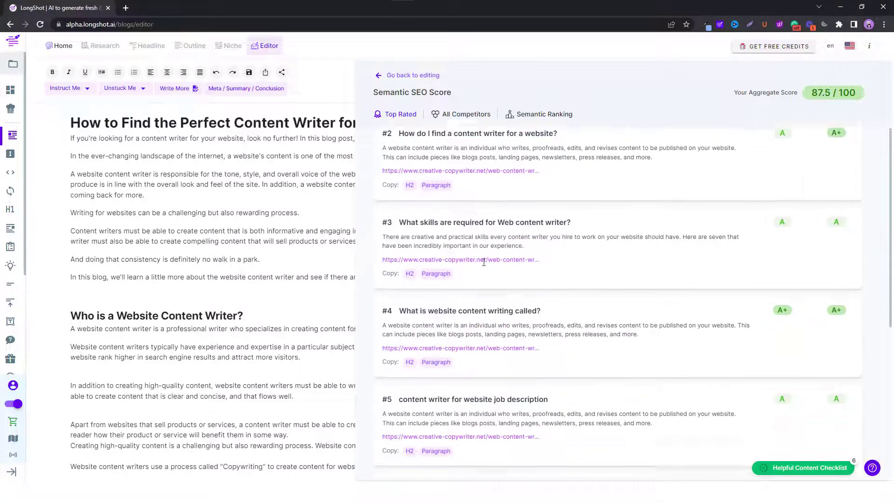
scroll(466, 261, down, 5)
scroll(435, 359, up, 6)
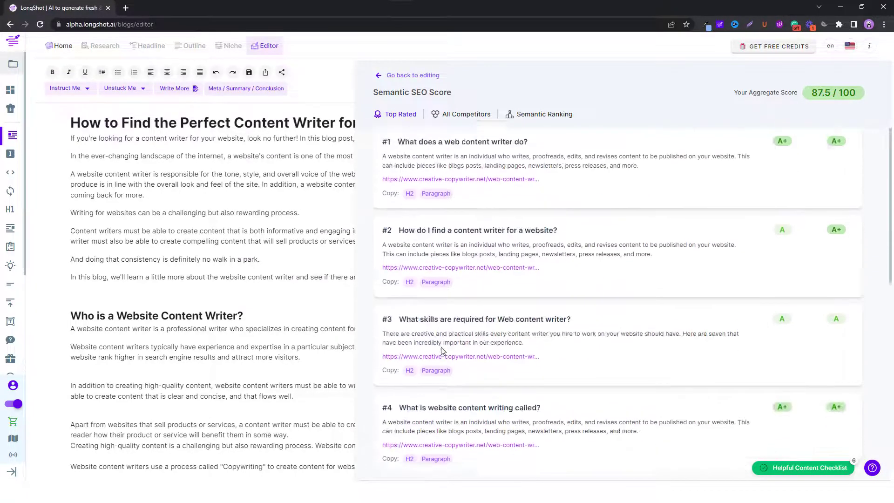
scroll(442, 350, up, 1)
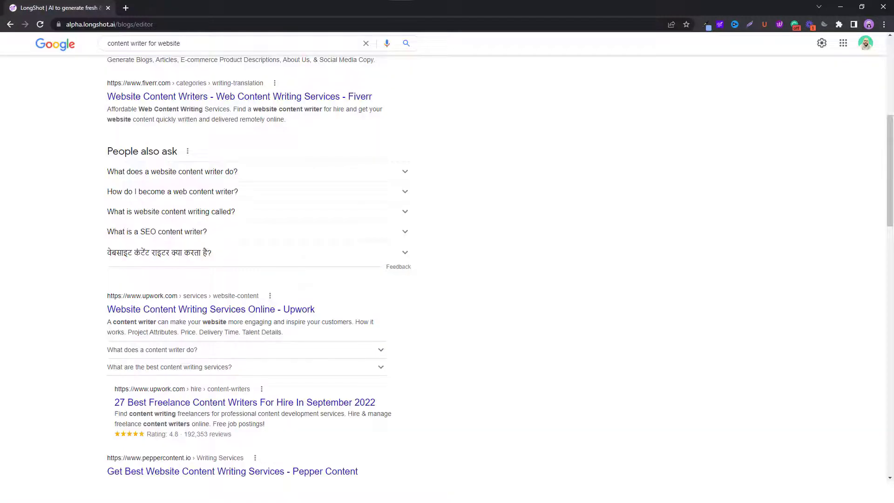
scroll(162, 186, up, 6)
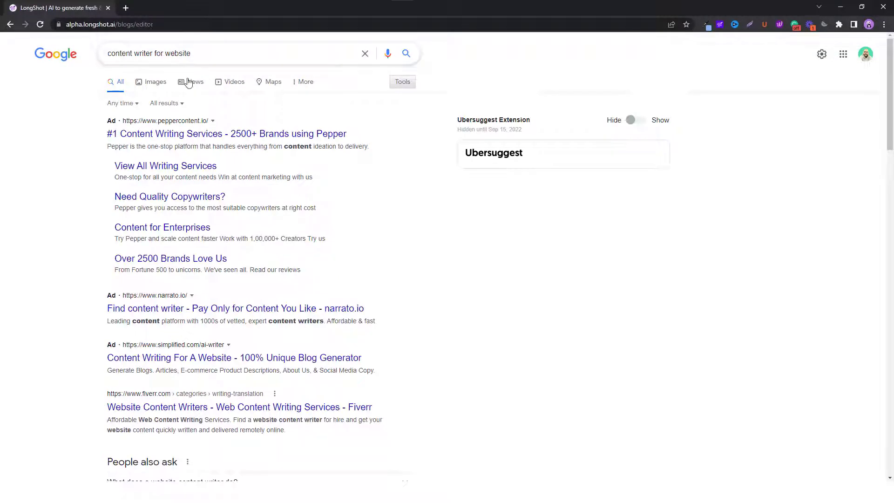
Scroll the Google results for 'content writer for website' down to People also ask
scroll(141, 152, down, 6)
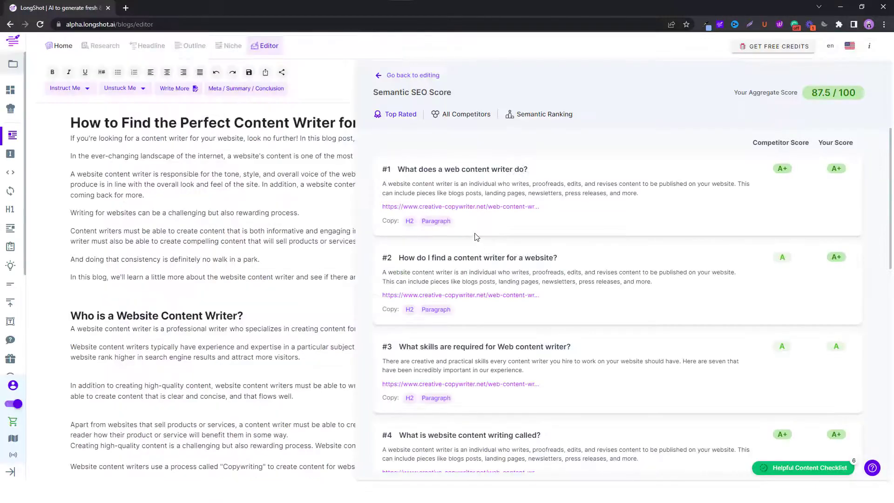
scroll(473, 254, down, 1)
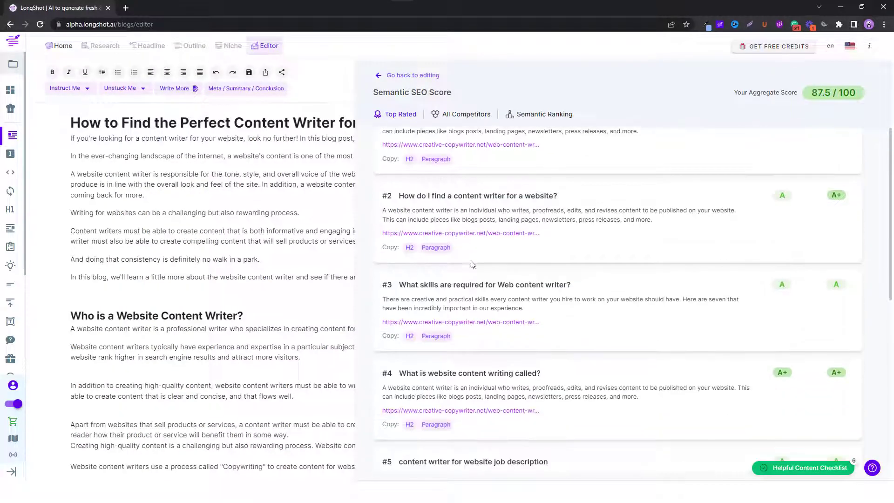
scroll(494, 407, up, 1)
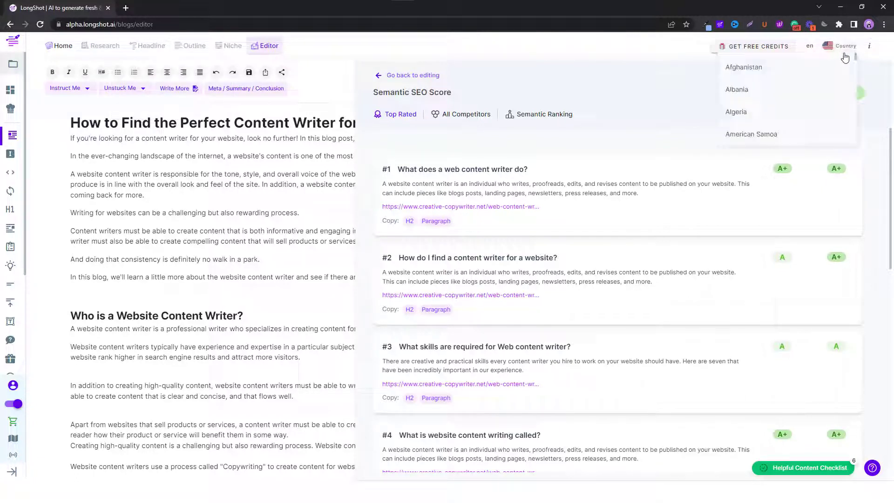
scroll(439, 291, down, 1)
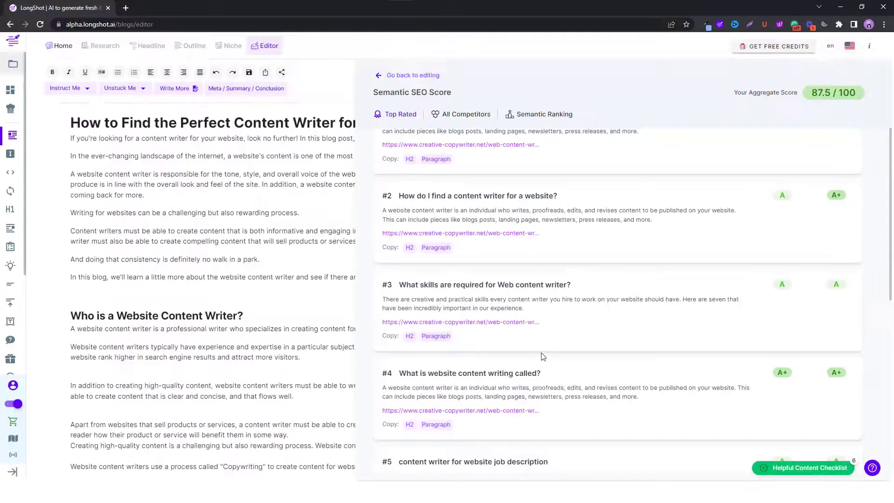
scroll(543, 357, down, 3)
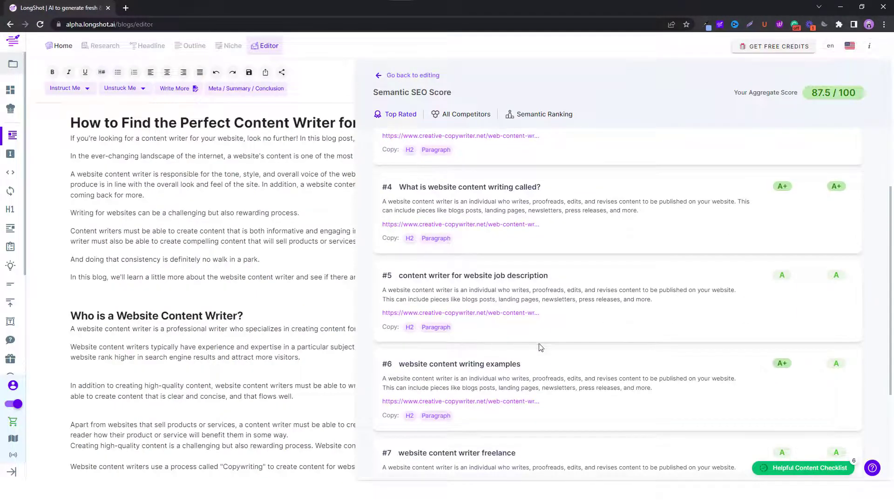
Highlight the question 'What does a web content writer do?' and scroll through the Top Rated list
scroll(540, 350, up, 3)
scroll(572, 325, up, 2)
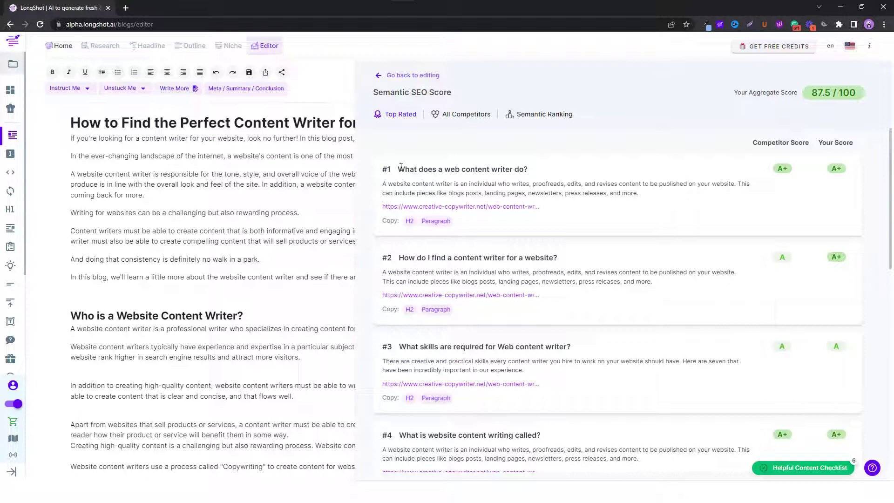
drag(399, 168, 532, 176)
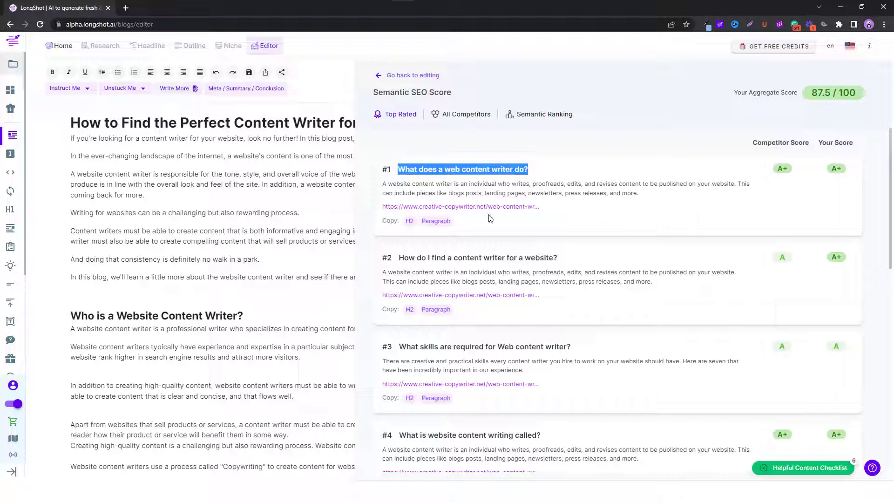
scroll(440, 195, down, 1)
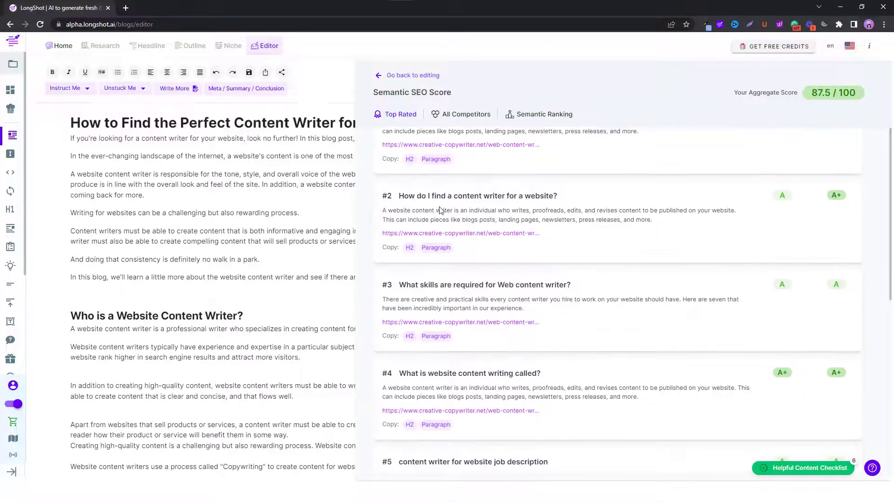
scroll(465, 275, down, 2)
scroll(626, 306, up, 3)
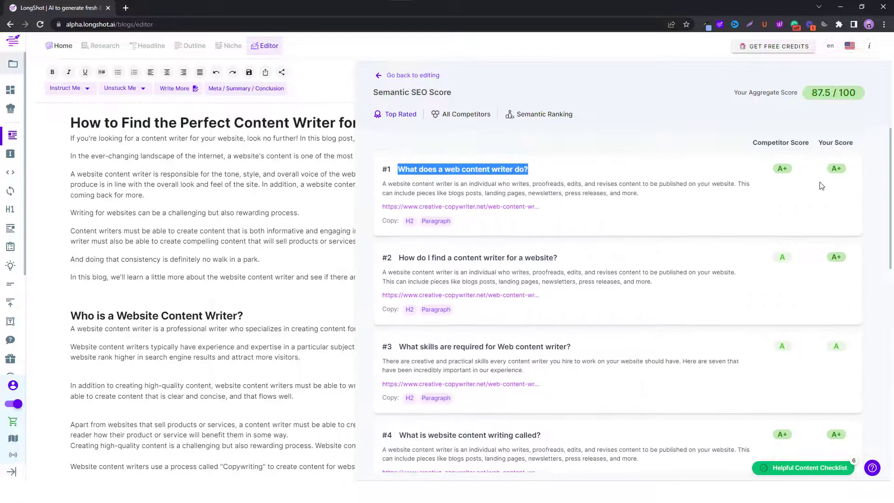
scroll(564, 319, down, 3)
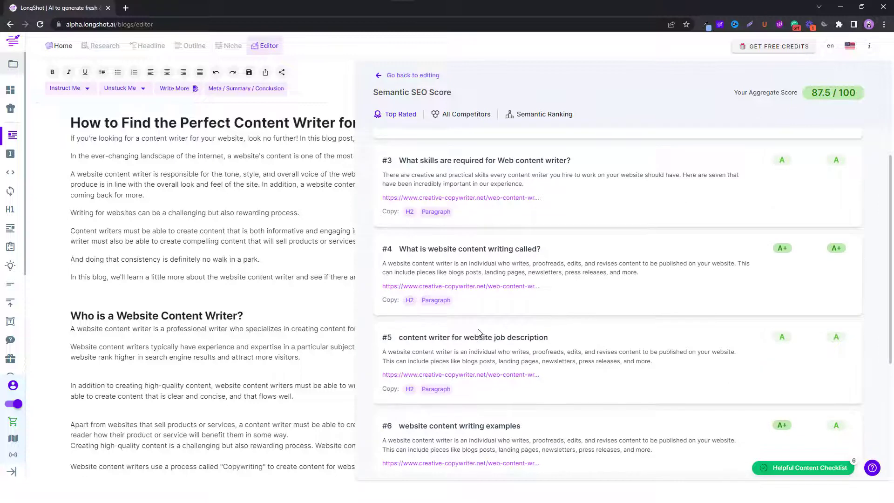
scroll(479, 333, down, 5)
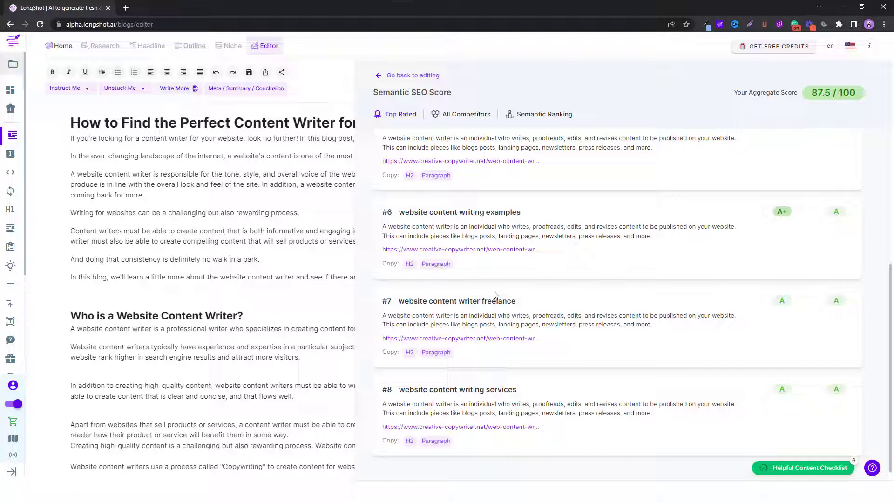
scroll(504, 351, up, 1)
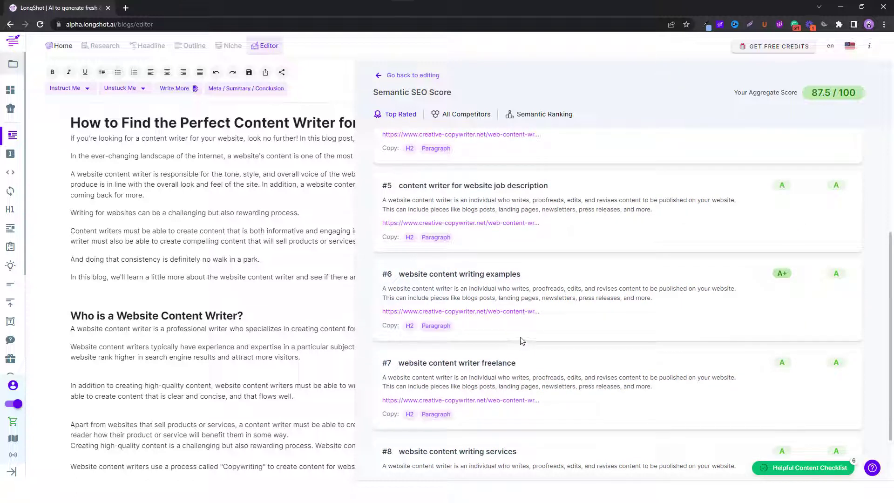
scroll(523, 344, down, 1)
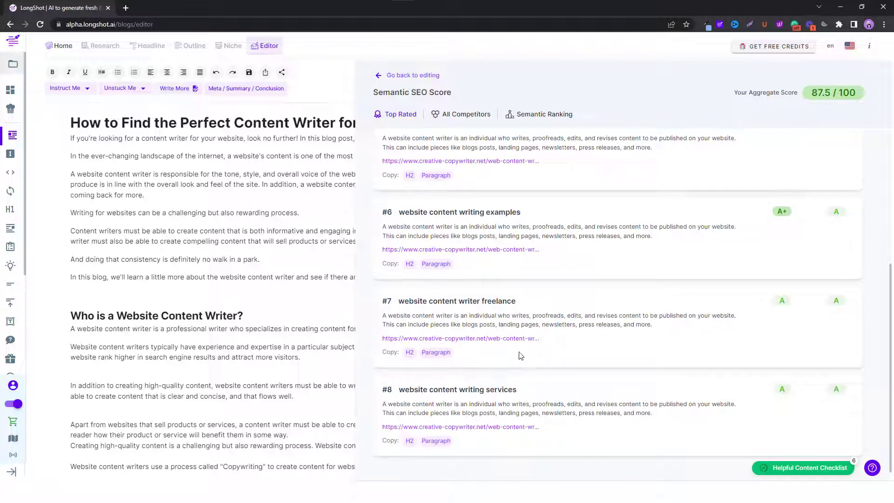
scroll(842, 335, up, 5)
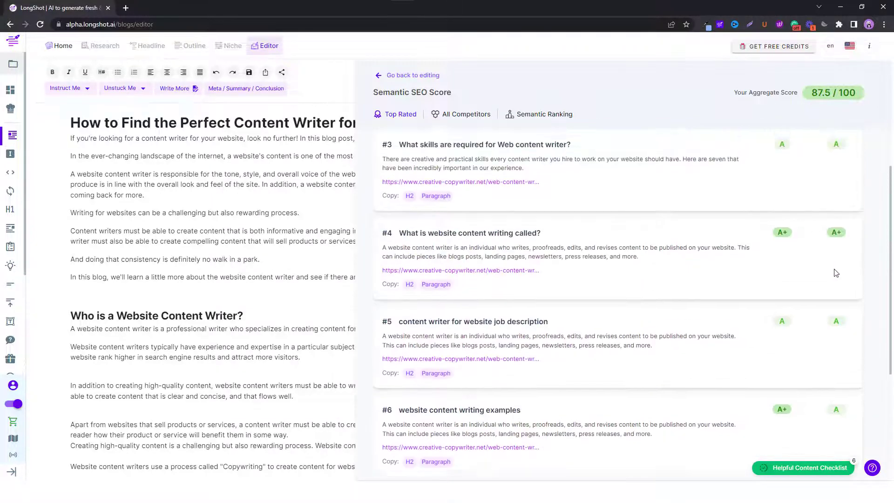
scroll(769, 278, up, 1)
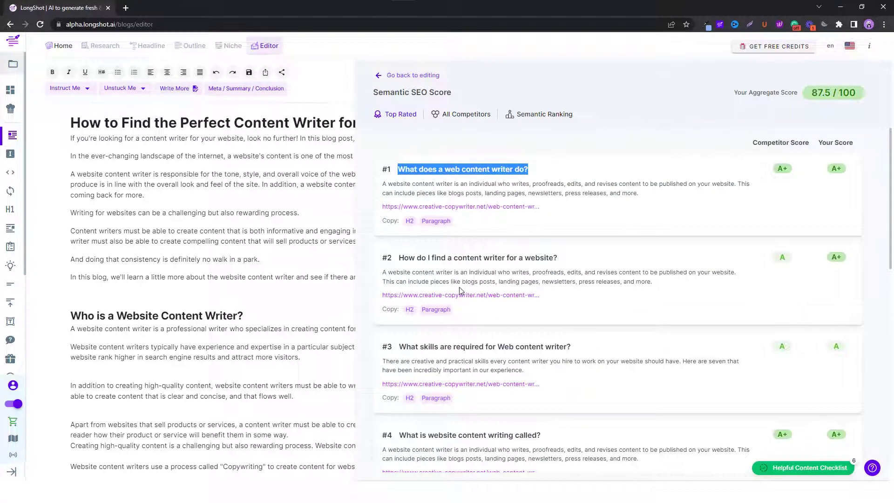
Switch to All Competitors and highlight 'What does a web content writer do?' with its top result
click(448, 118)
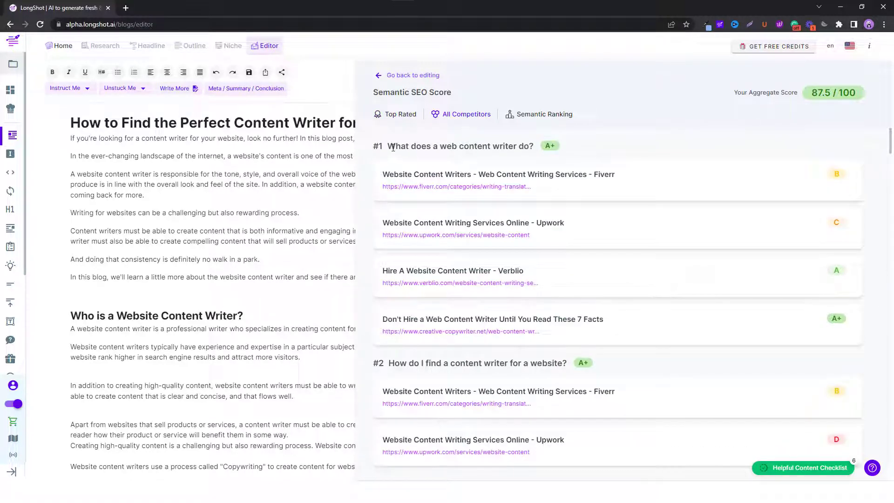
drag(393, 148, 559, 156)
click(585, 147)
drag(388, 146, 534, 146)
Scroll through competitor grades from question #1 down to #8 'website content writing services'
scroll(504, 339, down, 1)
scroll(505, 339, down, 4)
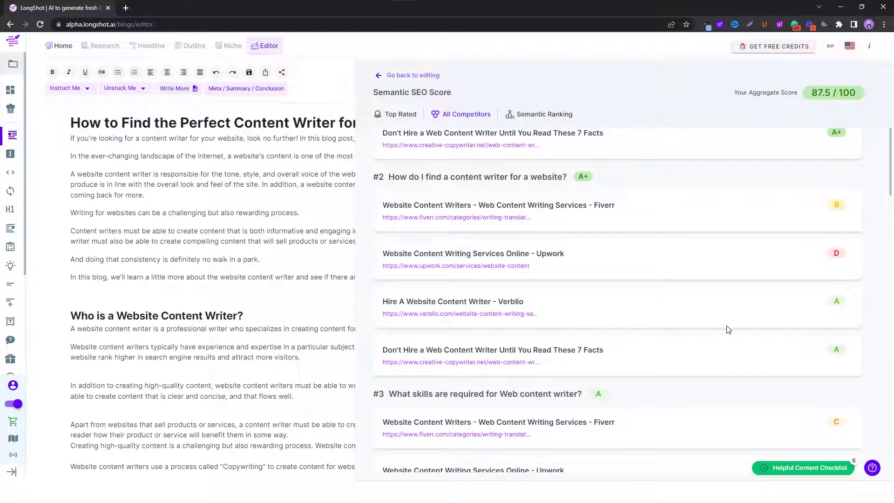
scroll(448, 273, down, 7)
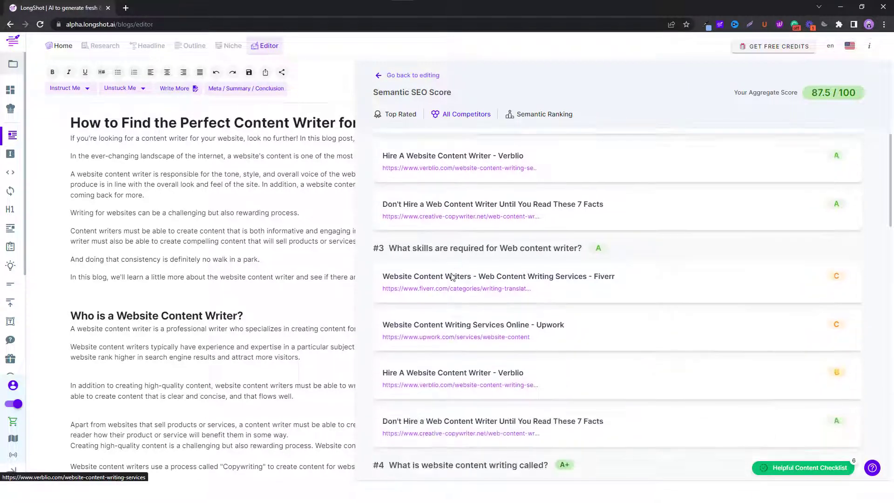
scroll(429, 328, down, 3)
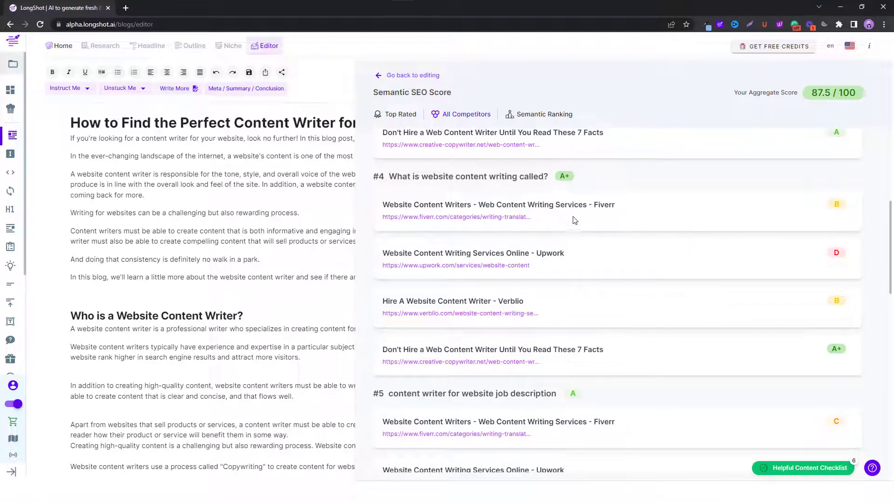
scroll(582, 268, up, 1)
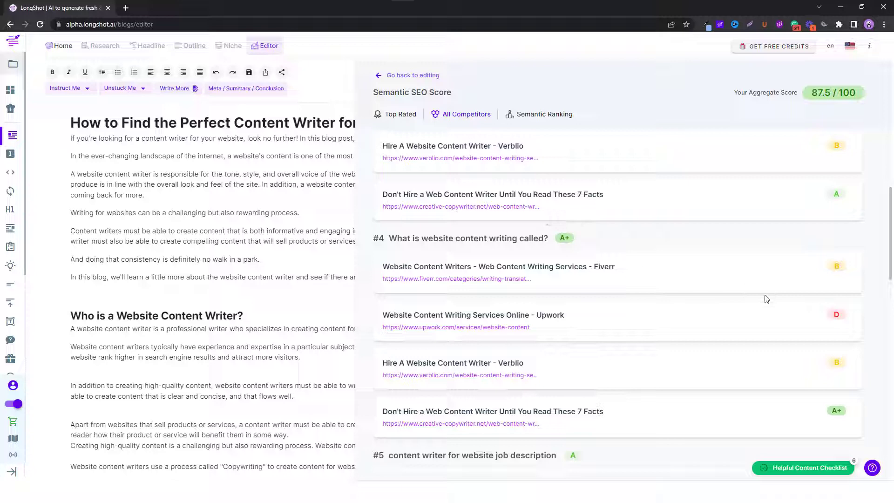
scroll(768, 321, up, 2)
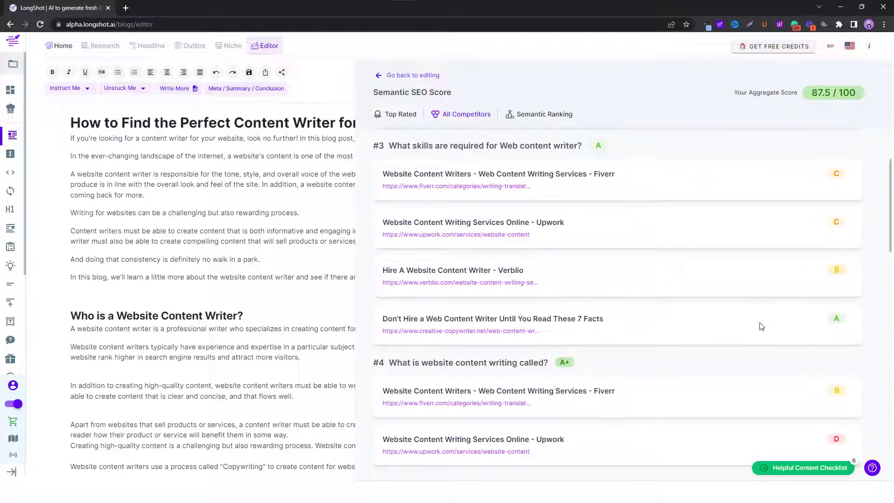
scroll(662, 315, up, 2)
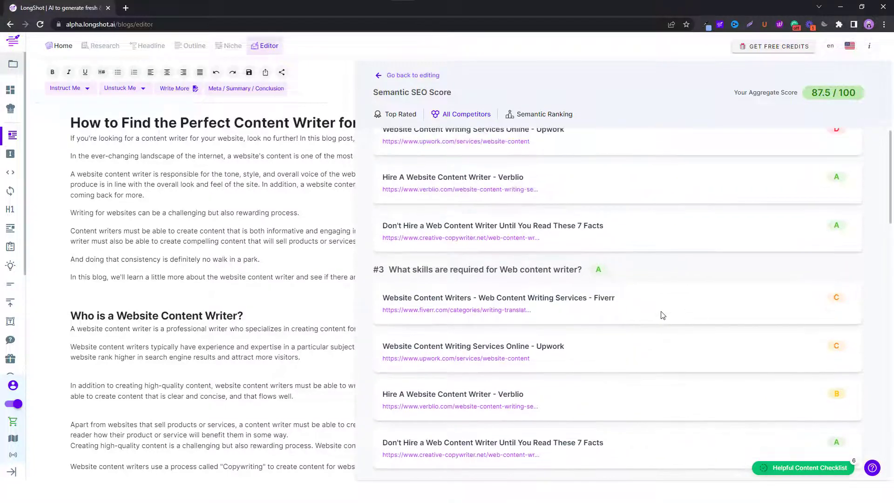
scroll(605, 316, down, 8)
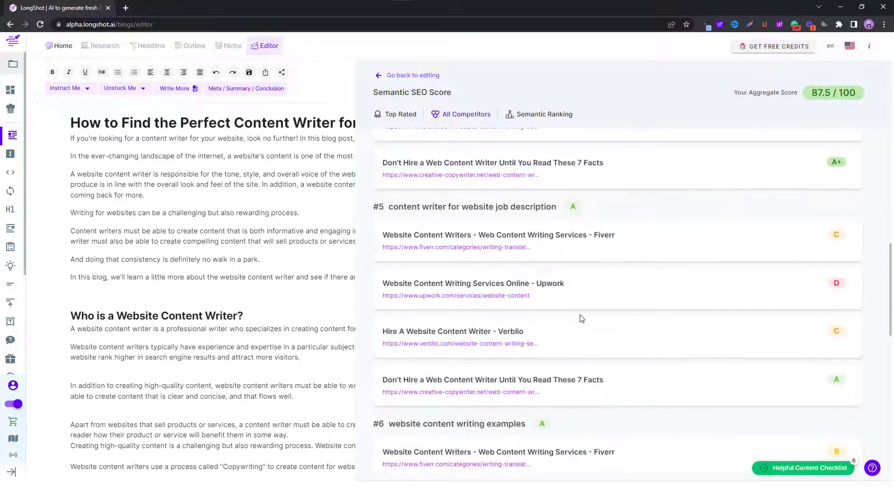
scroll(581, 318, down, 3)
scroll(562, 342, down, 3)
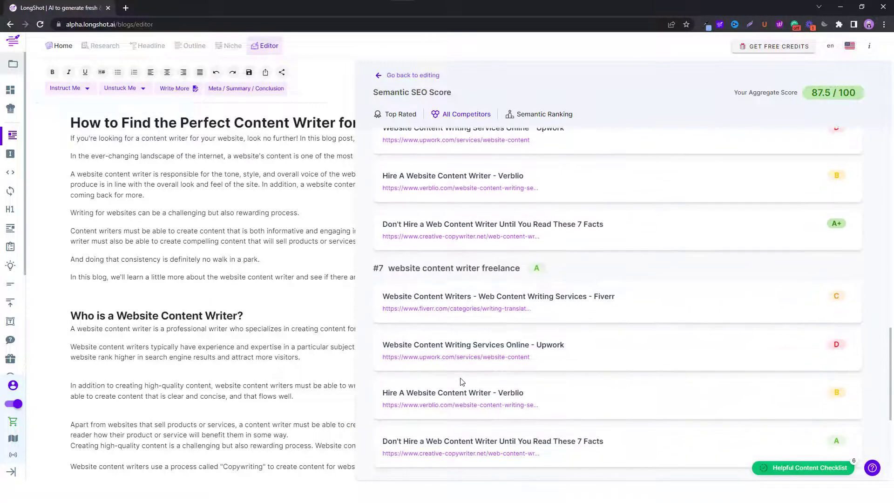
scroll(461, 382, down, 3)
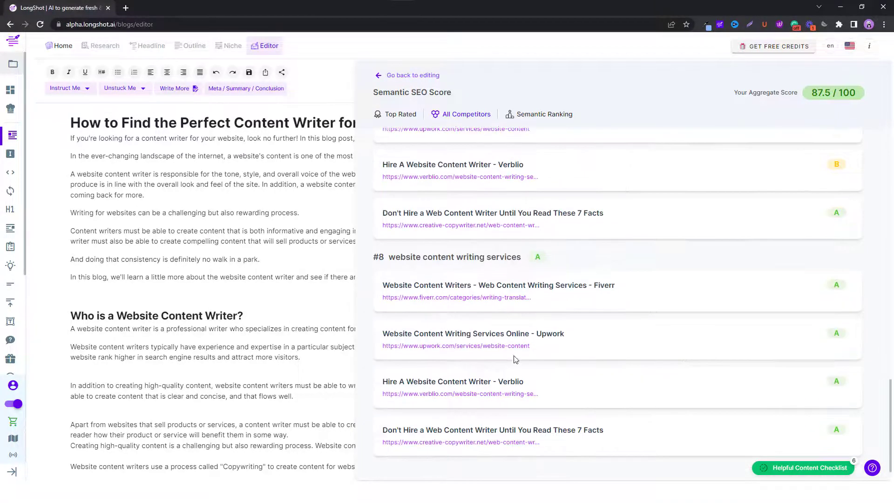
Compare the Semantic Ranking view with the All Competitors per-question grades
click(536, 117)
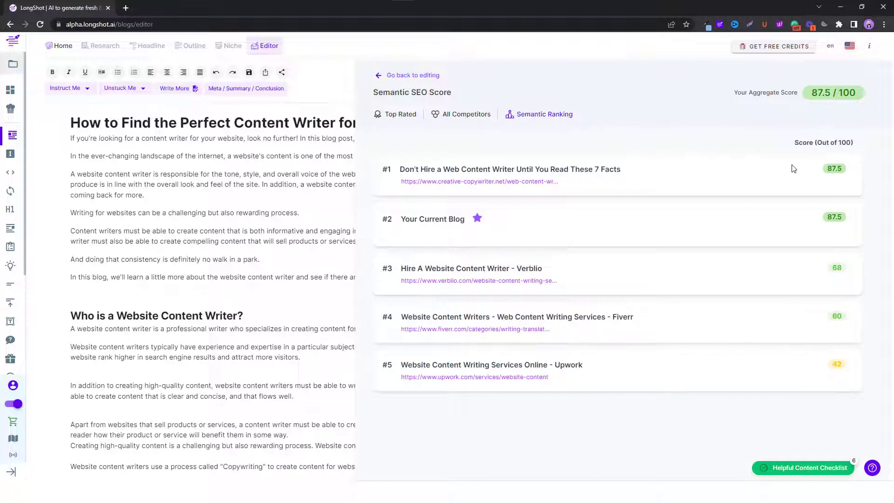
click(479, 120)
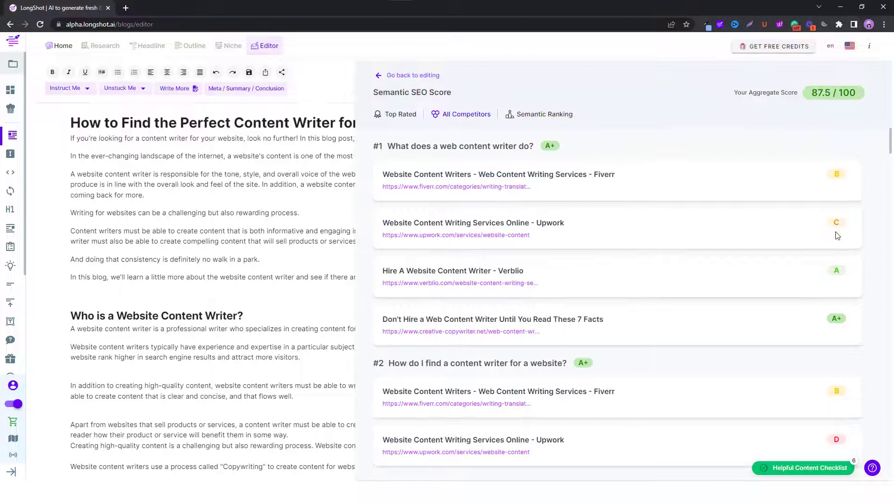
click(540, 117)
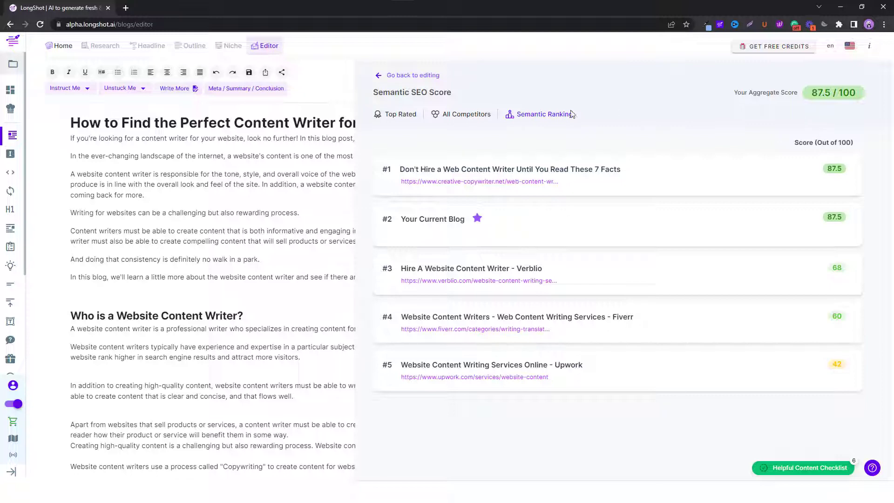
Review the Top Rated grades and Semantic Ranking, then close the breakdown to return to the editor
click(404, 120)
scroll(495, 261, down, 2)
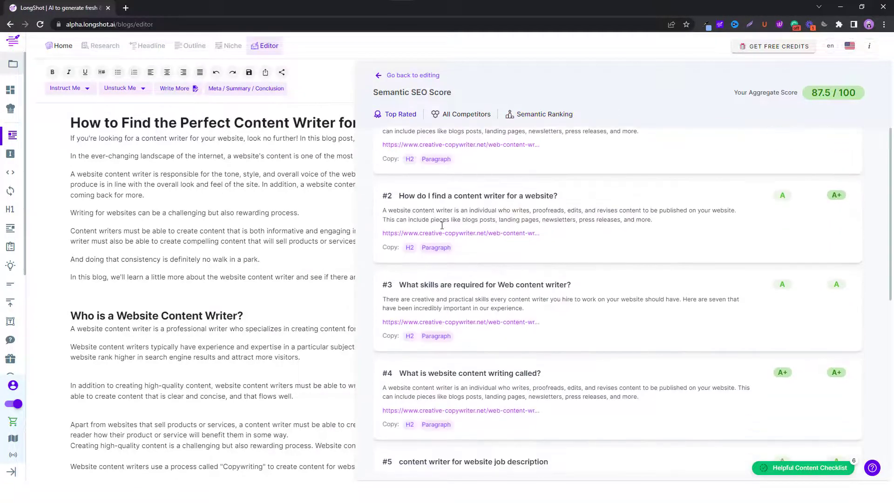
scroll(494, 261, up, 2)
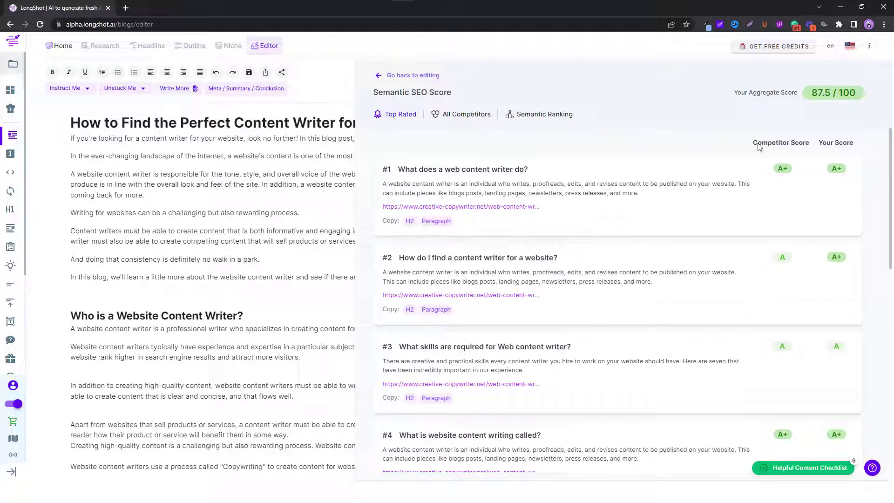
scroll(675, 233, down, 2)
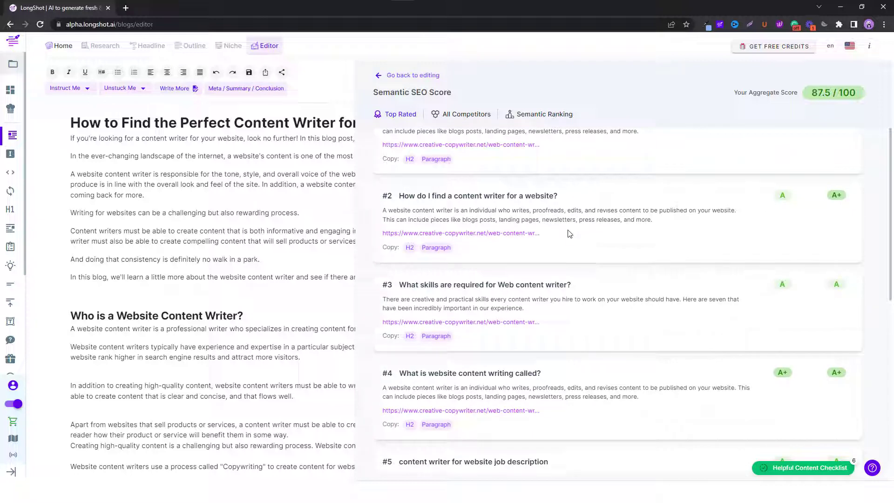
scroll(562, 209, down, 7)
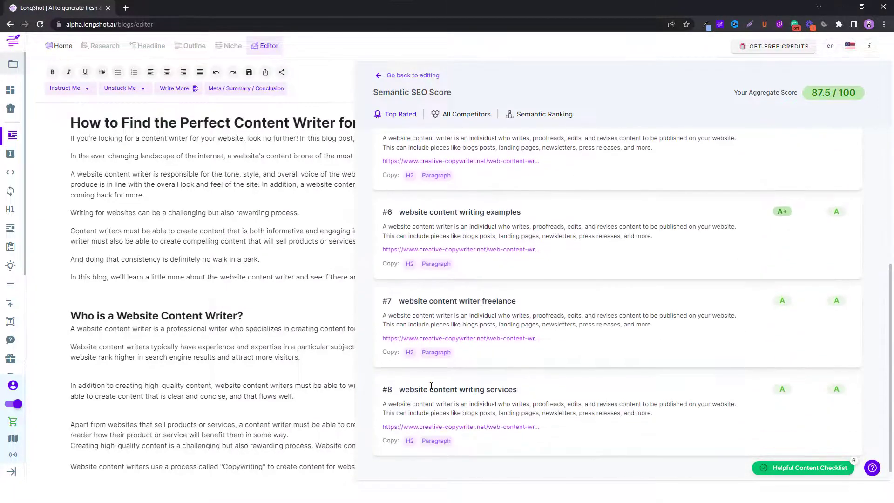
click(533, 116)
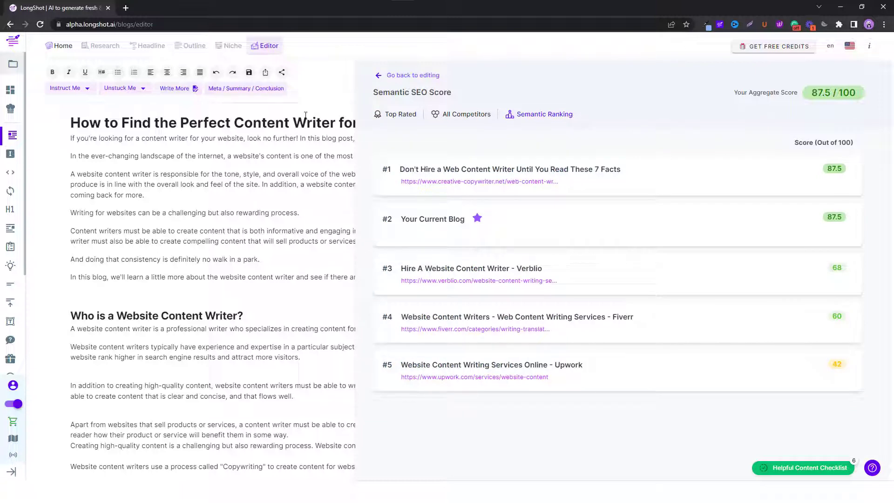
click(334, 117)
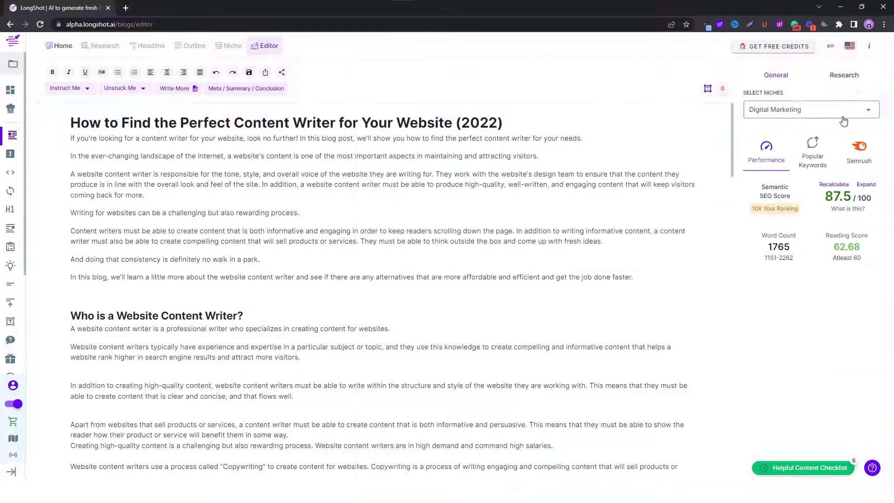
Reopen the Semantic SEO breakdown, showing the blog ranked #2 at 87.5
click(864, 185)
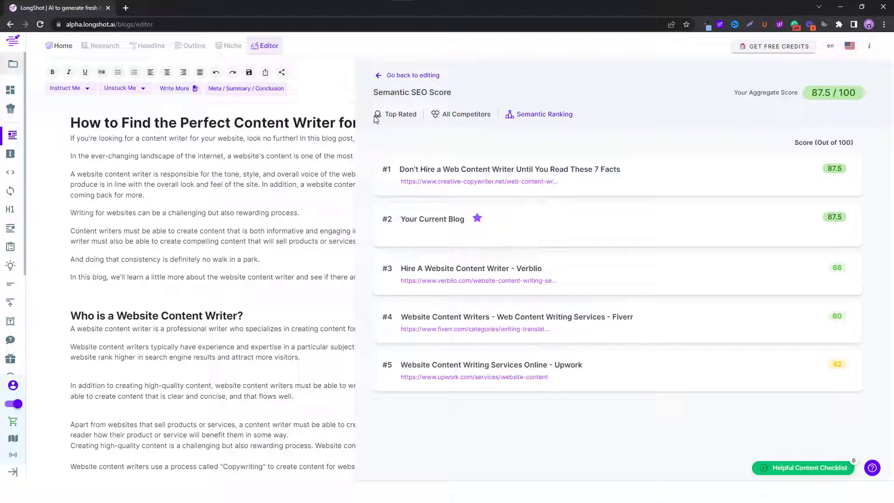
Show the Top Rated tab and scroll questions #1–#8, comparing competitor grades with the blog's own
click(392, 117)
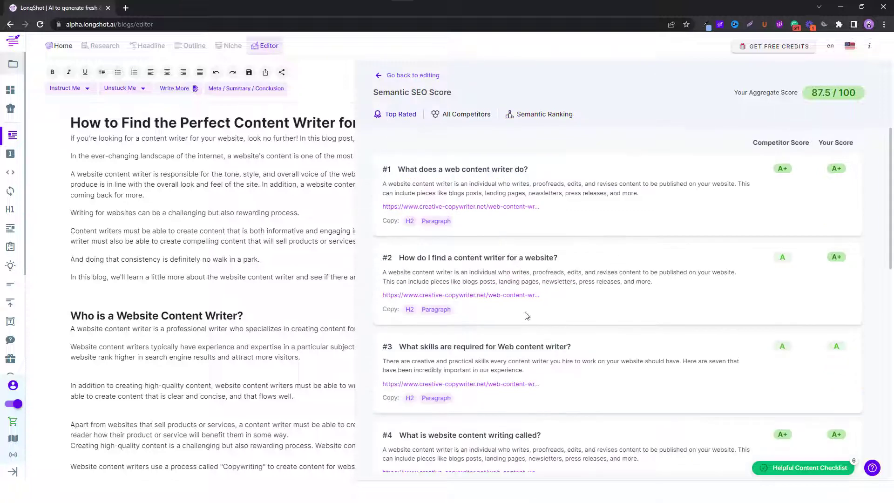
scroll(521, 307, down, 4)
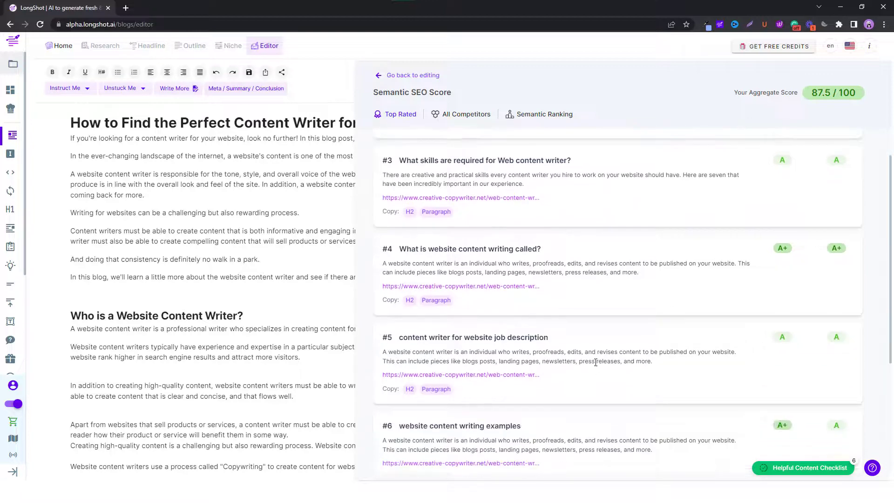
scroll(564, 334, down, 3)
scroll(565, 334, down, 2)
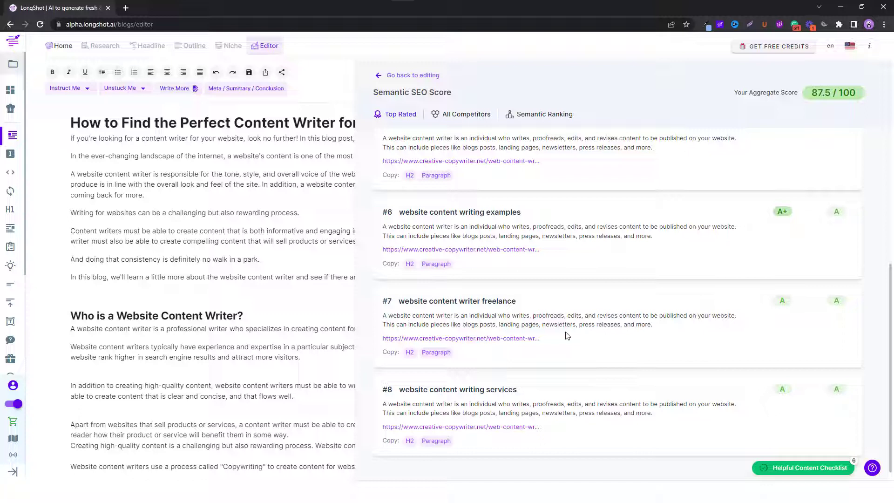
click(379, 75)
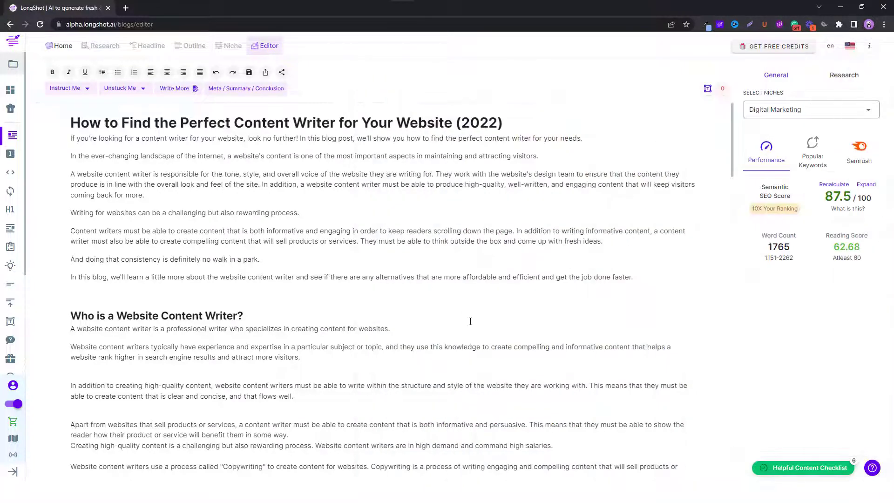